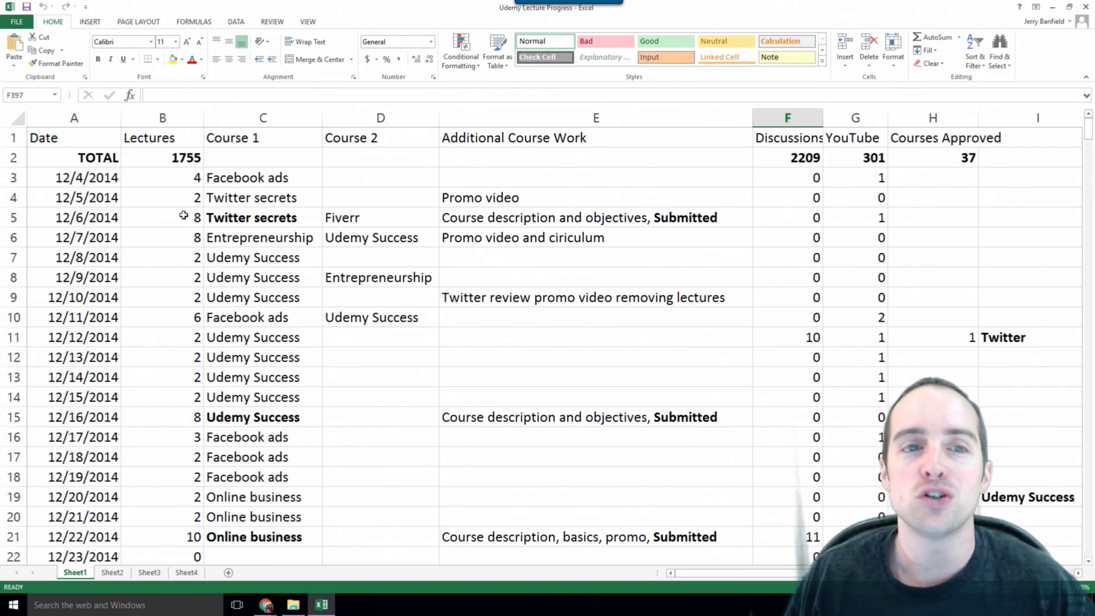
click(184, 176)
scroll(174, 274, down, 6)
shift+click(163, 412)
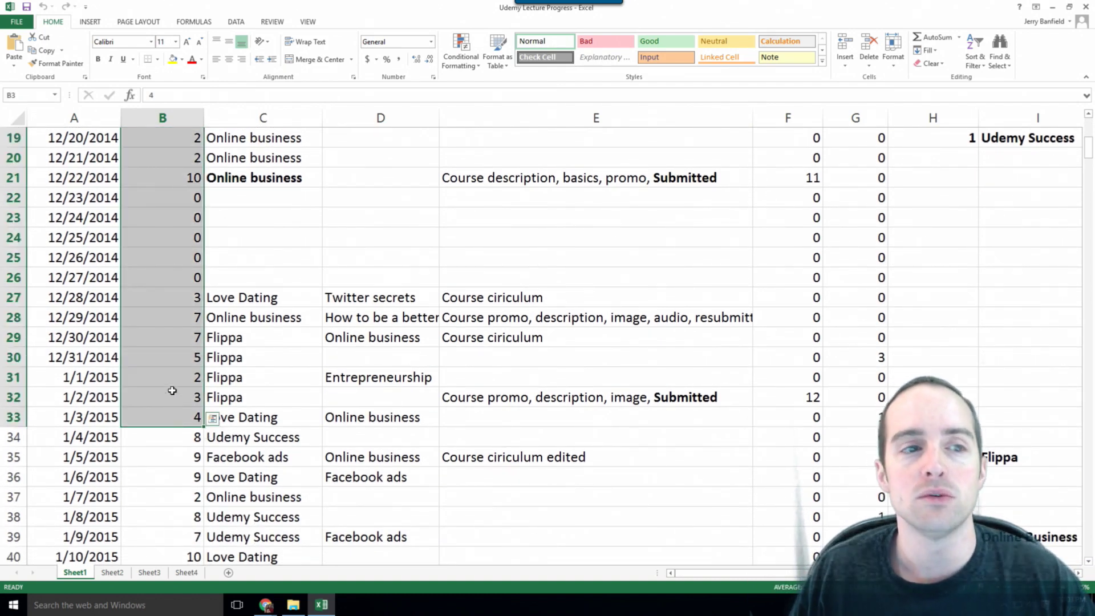
scroll(171, 392, up, 4)
scroll(173, 391, up, 2)
click(183, 178)
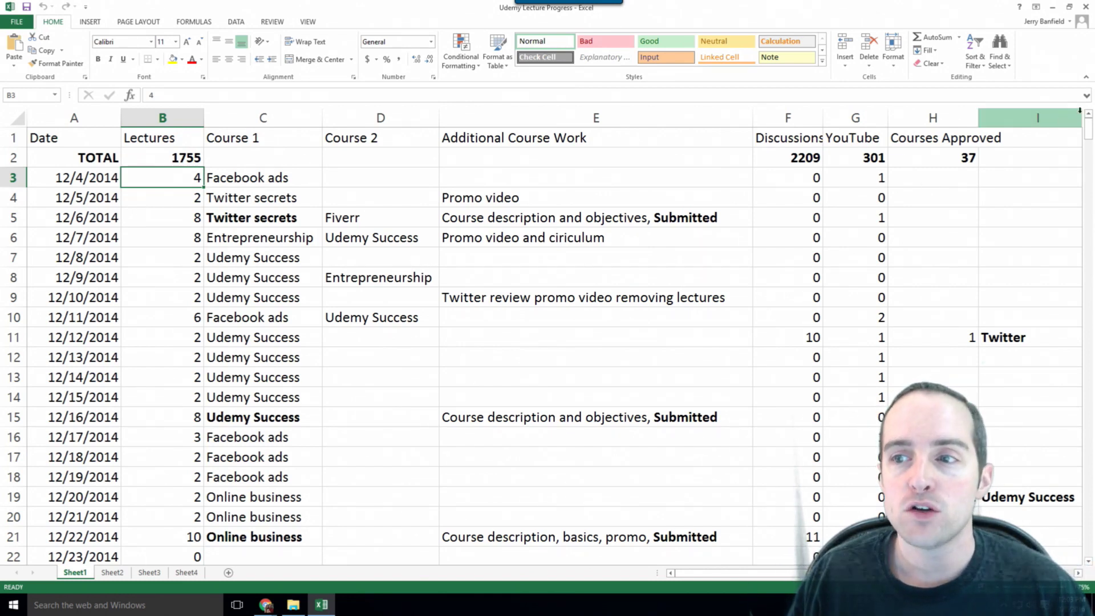
drag(1088, 131, 1088, 542)
scroll(342, 237, up, 1)
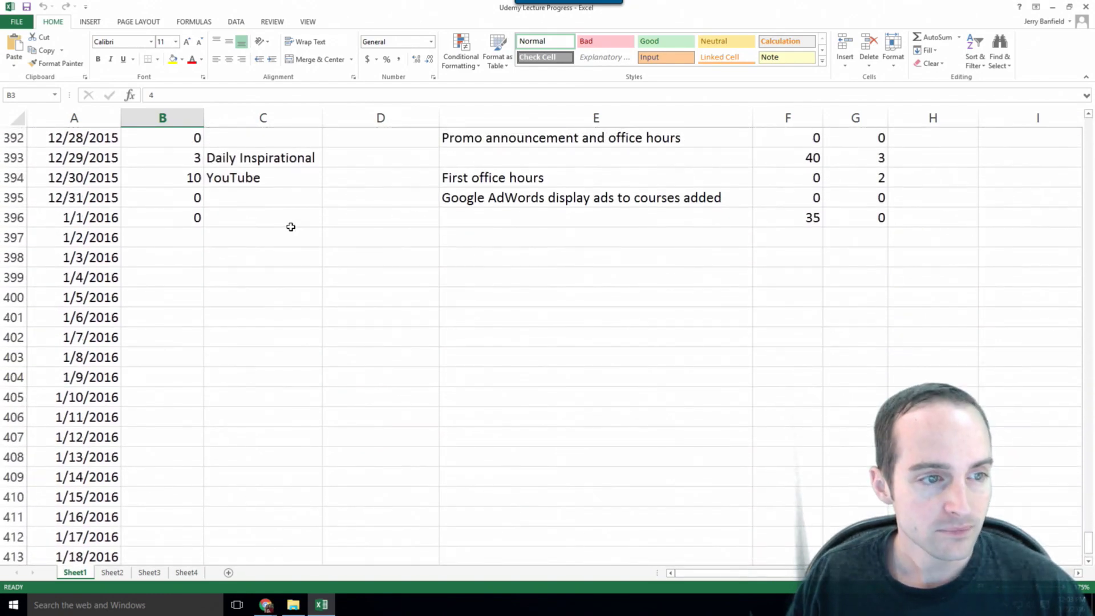
scroll(283, 228, up, 1)
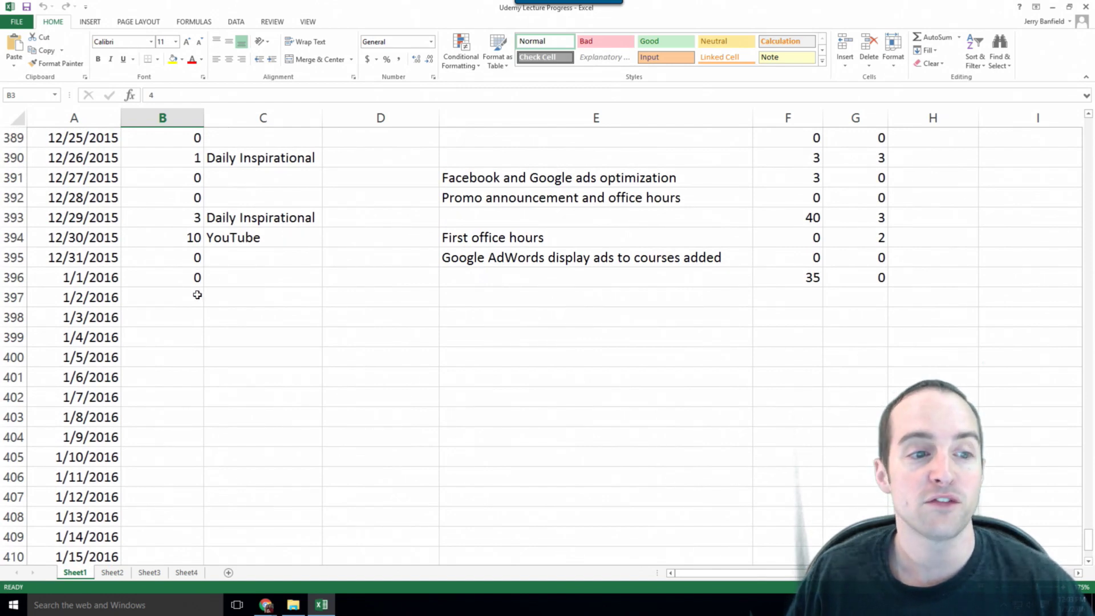
shift+click(196, 276)
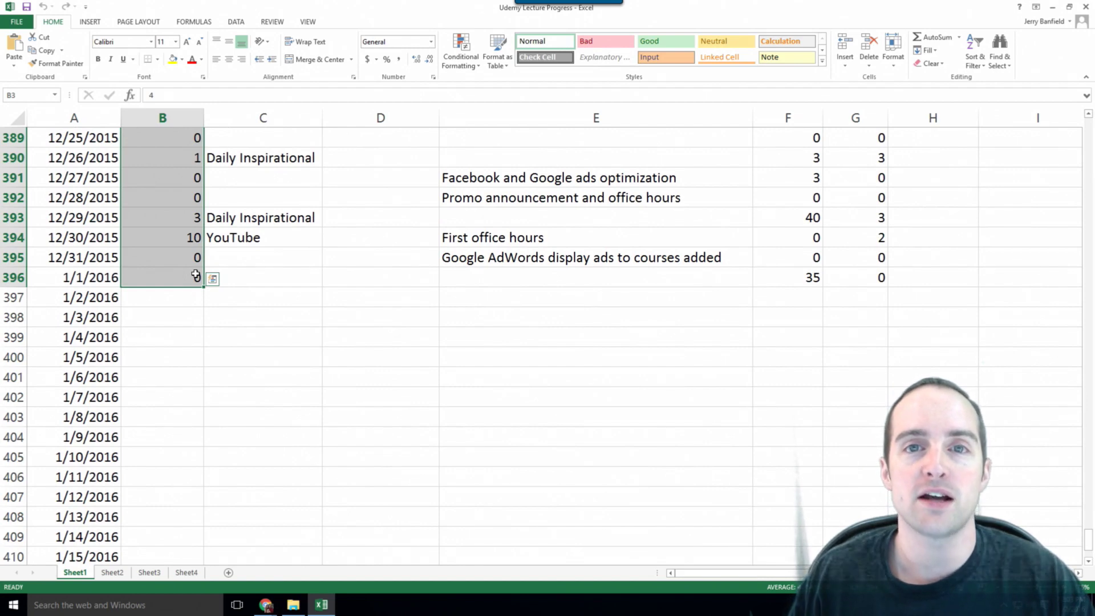
scroll(197, 308, up, 2)
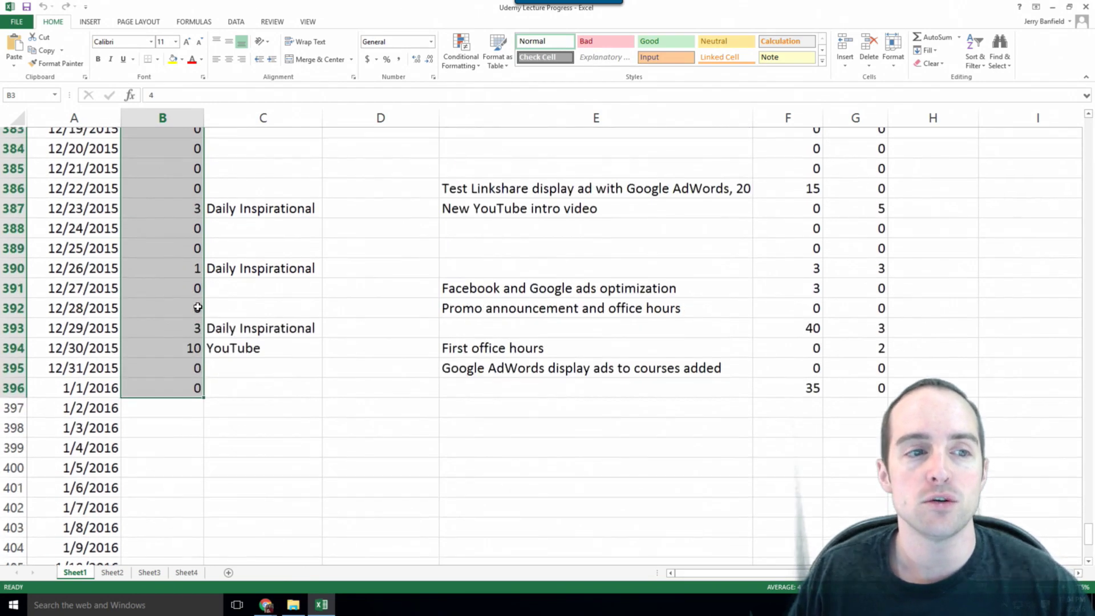
scroll(197, 308, up, 9)
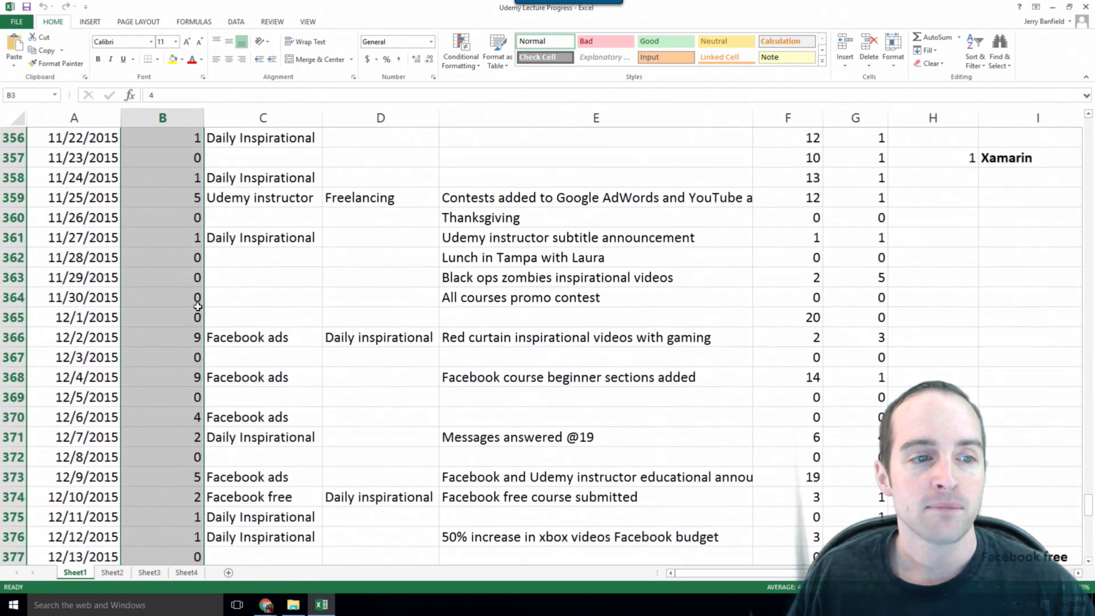
scroll(197, 308, up, 11)
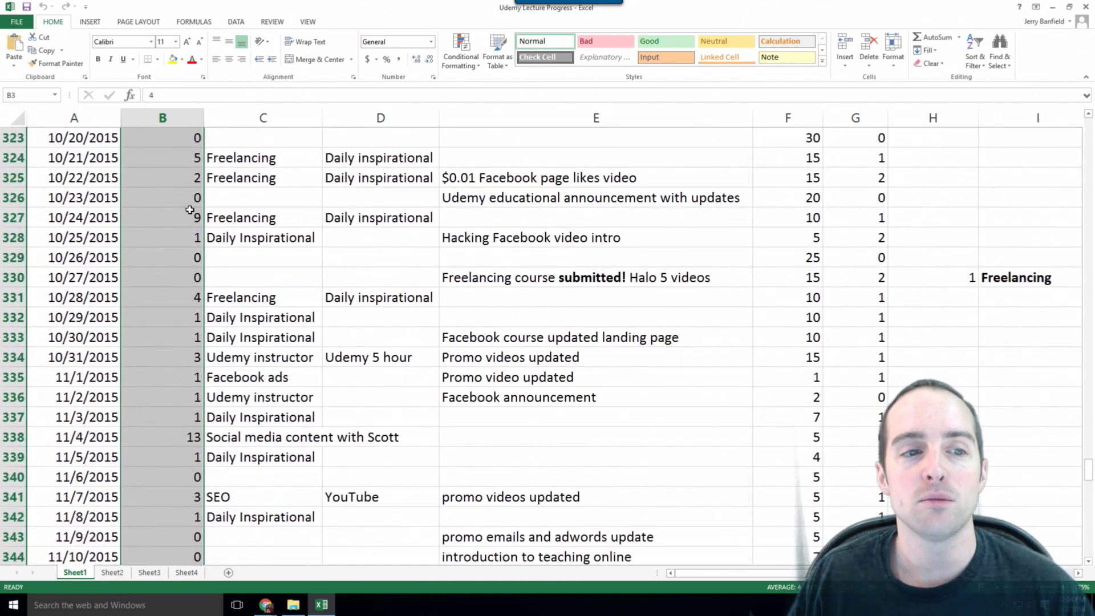
scroll(190, 210, up, 9)
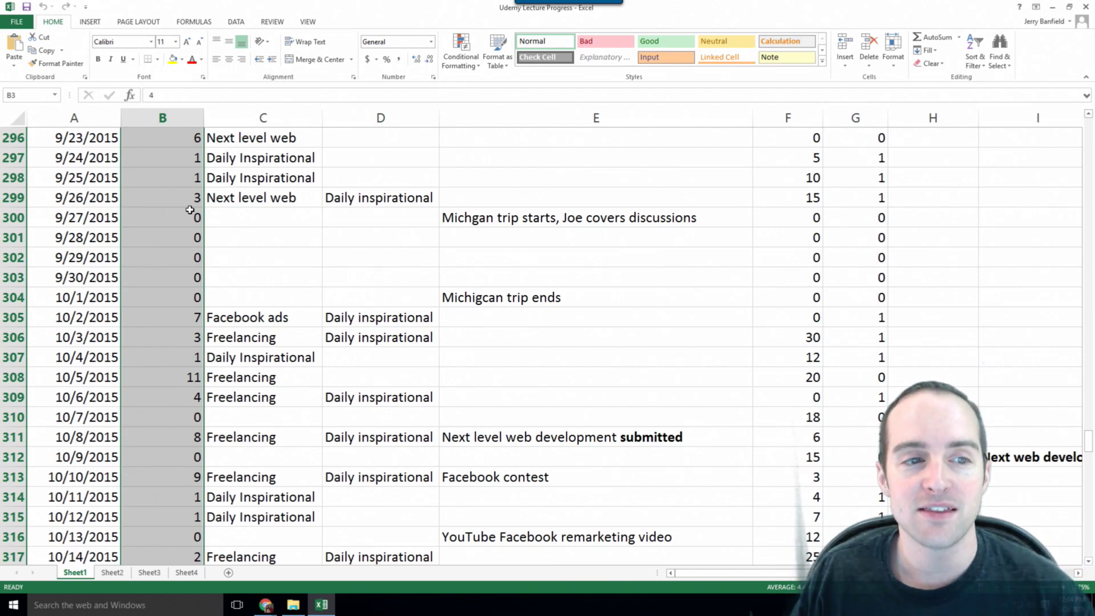
click(190, 210)
scroll(191, 211, up, 20)
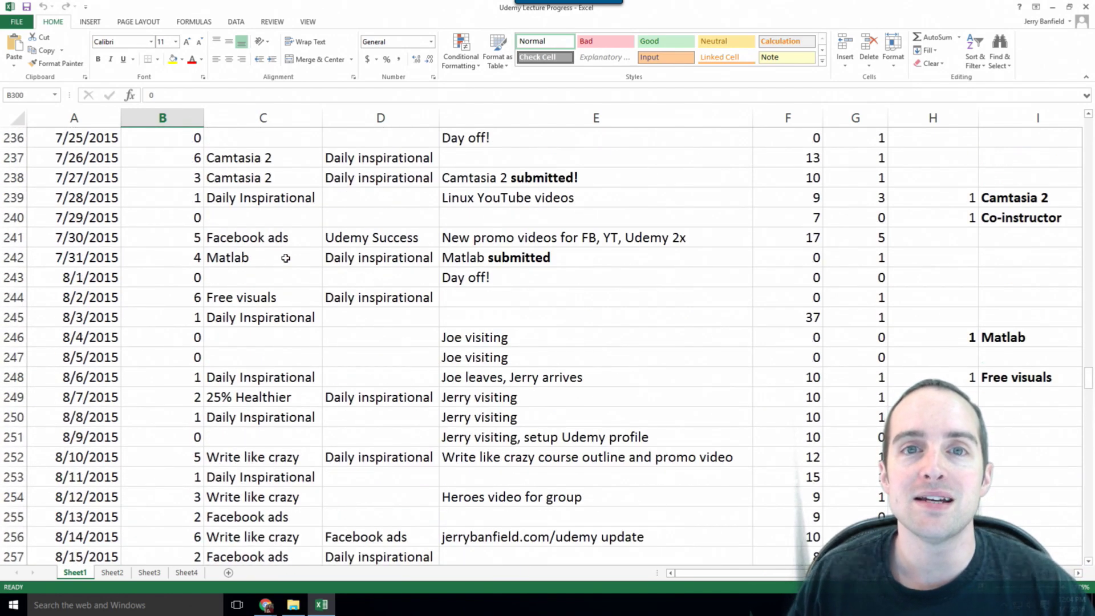
scroll(286, 257, up, 8)
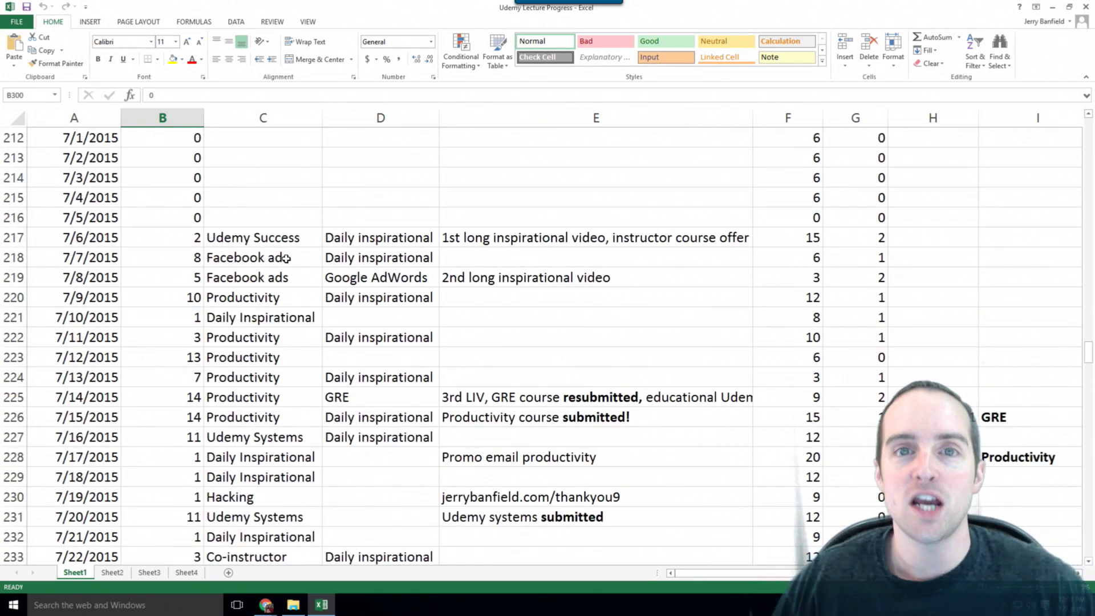
scroll(303, 260, up, 2)
drag(188, 257, 188, 336)
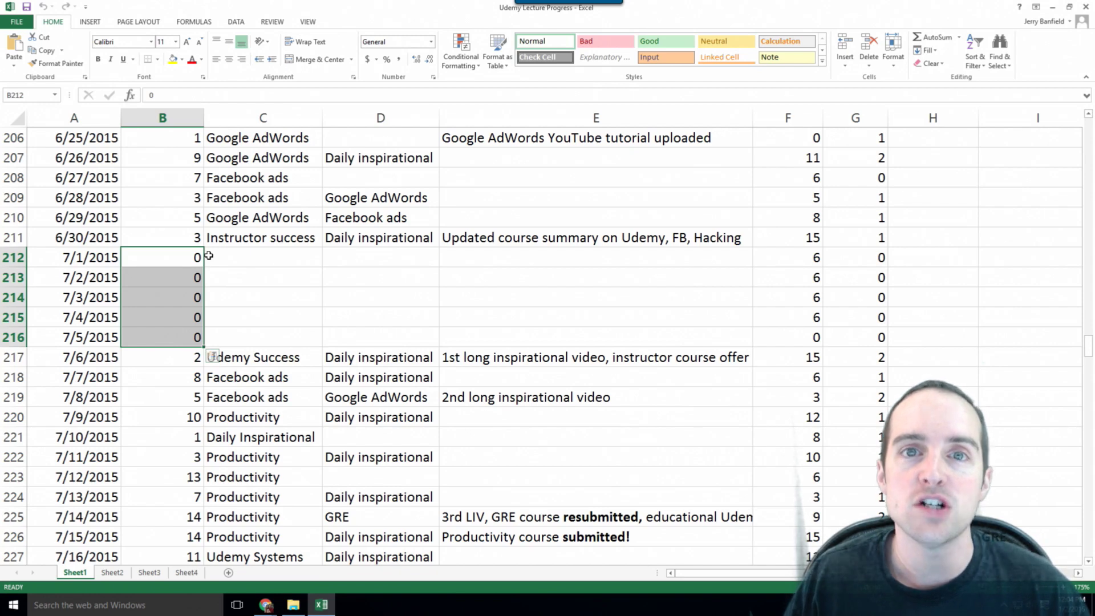
scroll(196, 297, down, 6)
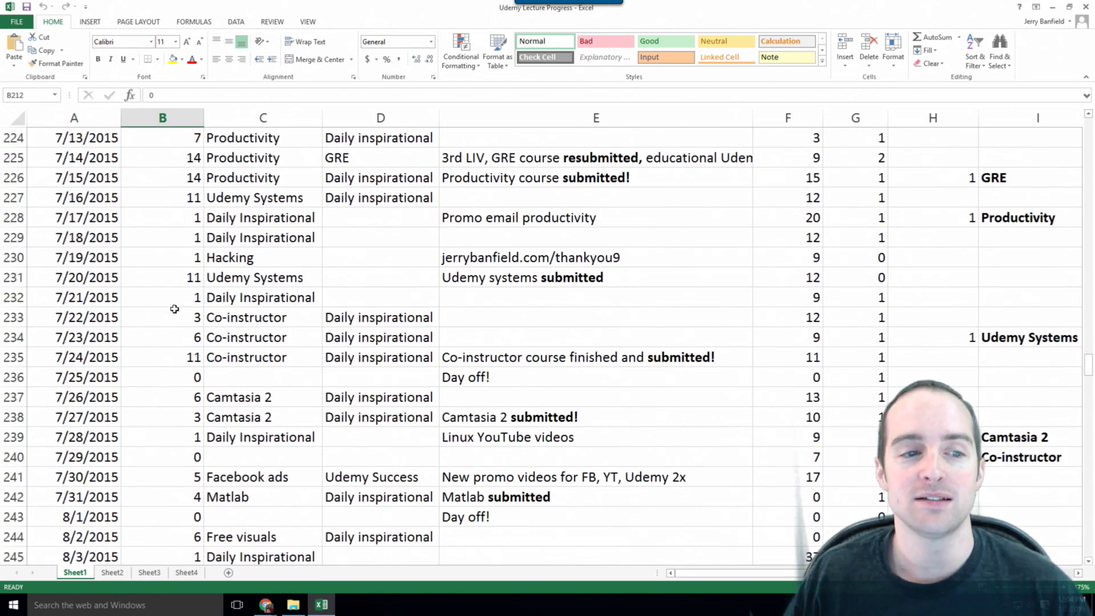
scroll(174, 307, down, 16)
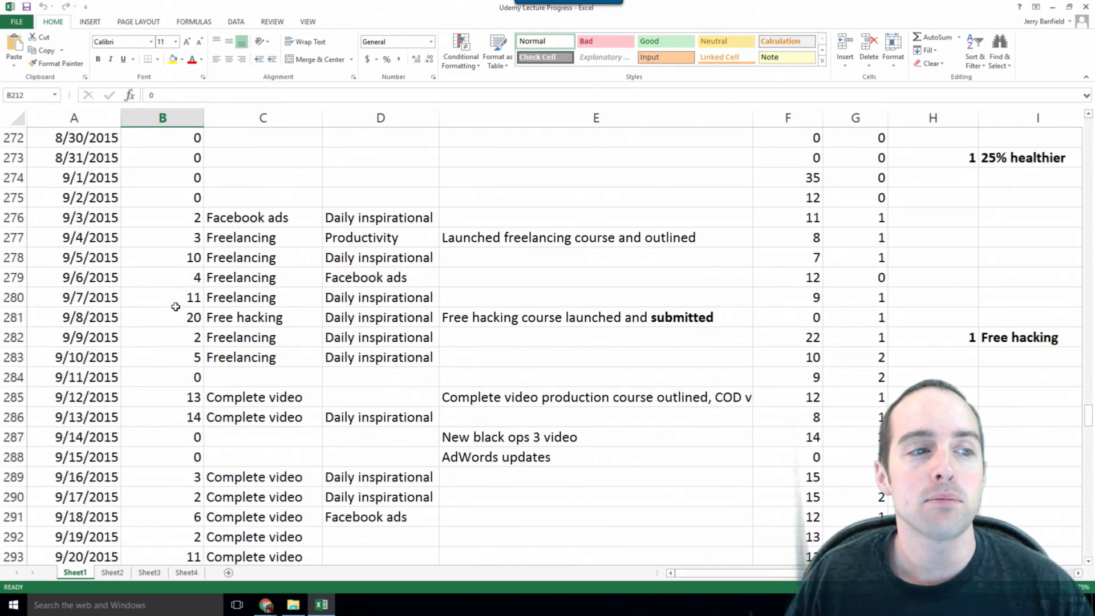
scroll(174, 308, up, 1)
drag(190, 158, 189, 253)
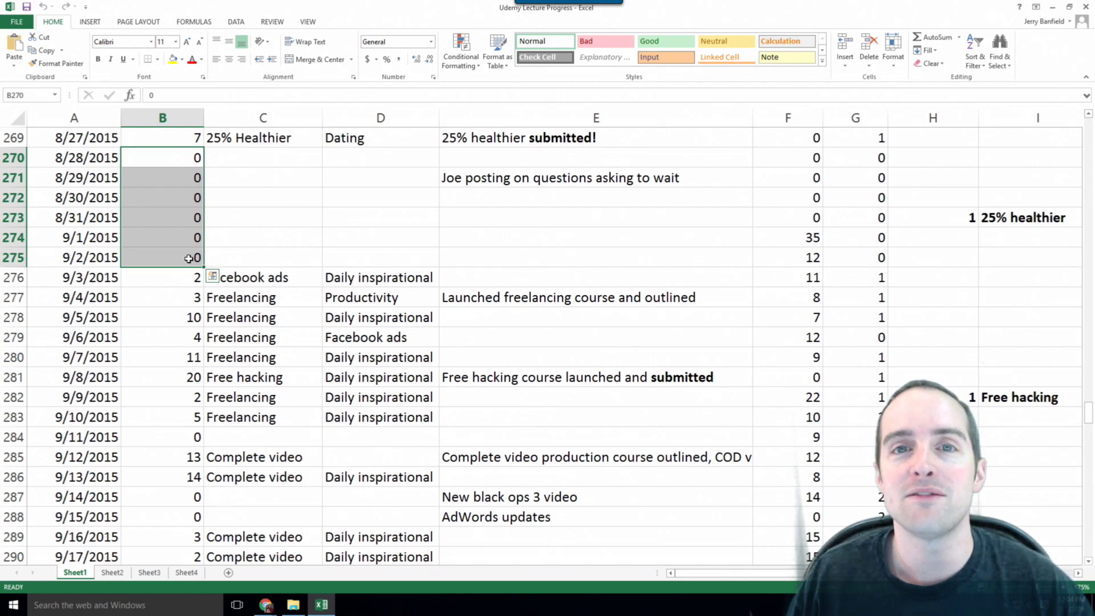
click(188, 277)
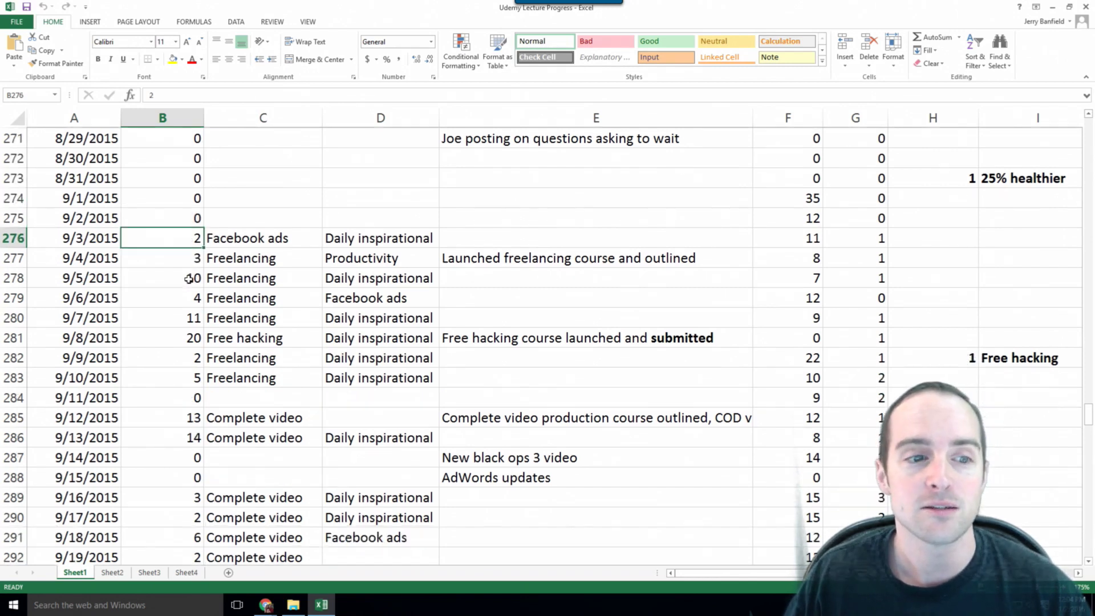
scroll(190, 281, down, 6)
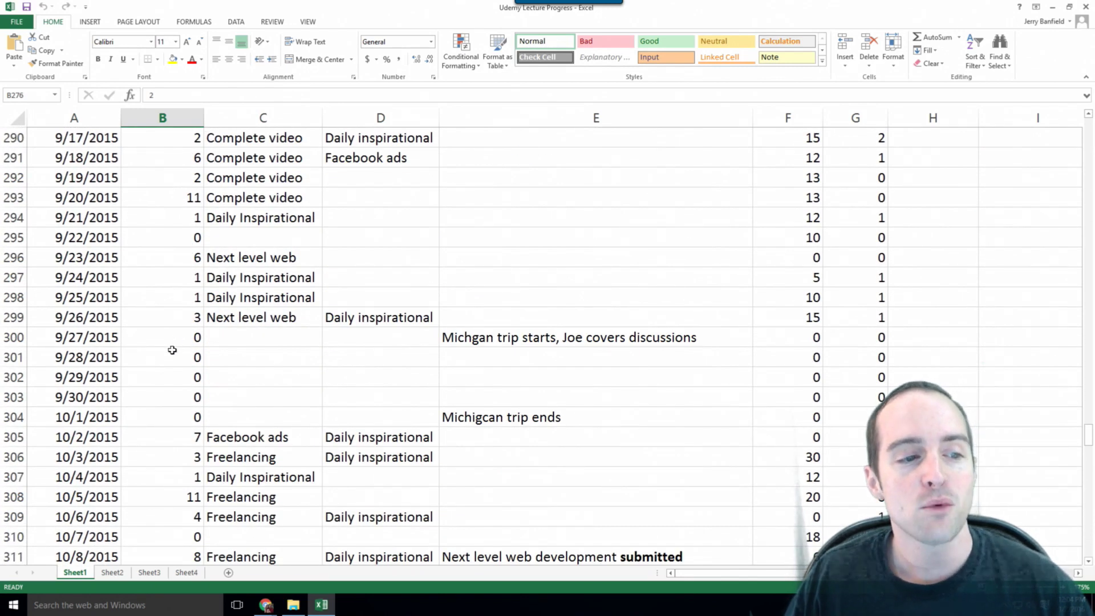
shift+click(172, 352)
scroll(174, 354, up, 8)
click(165, 218)
scroll(175, 322, down, 7)
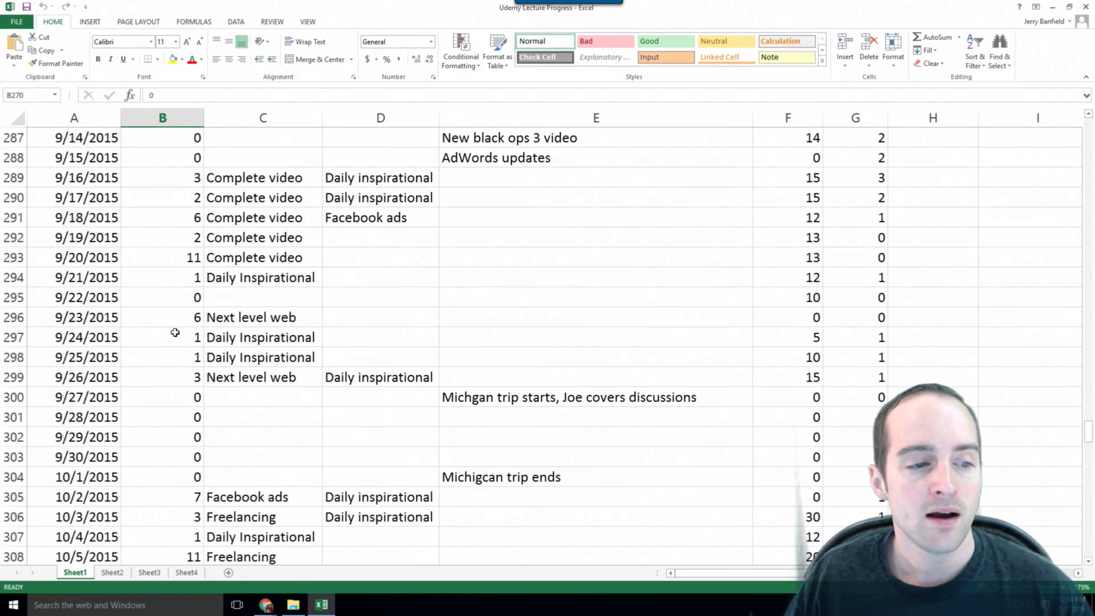
shift+click(163, 411)
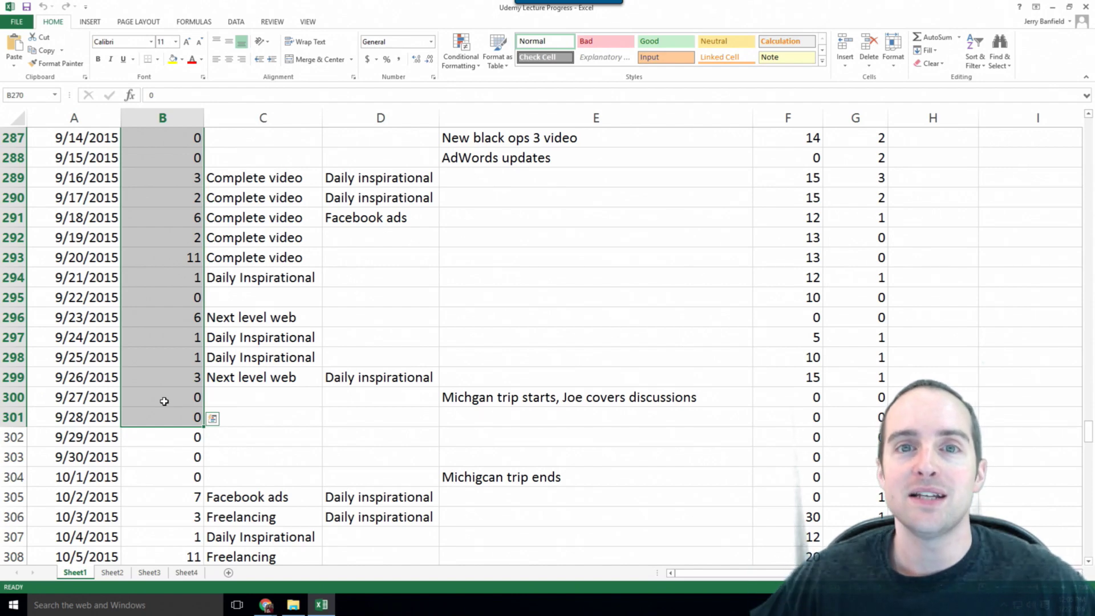
scroll(274, 383, up, 5)
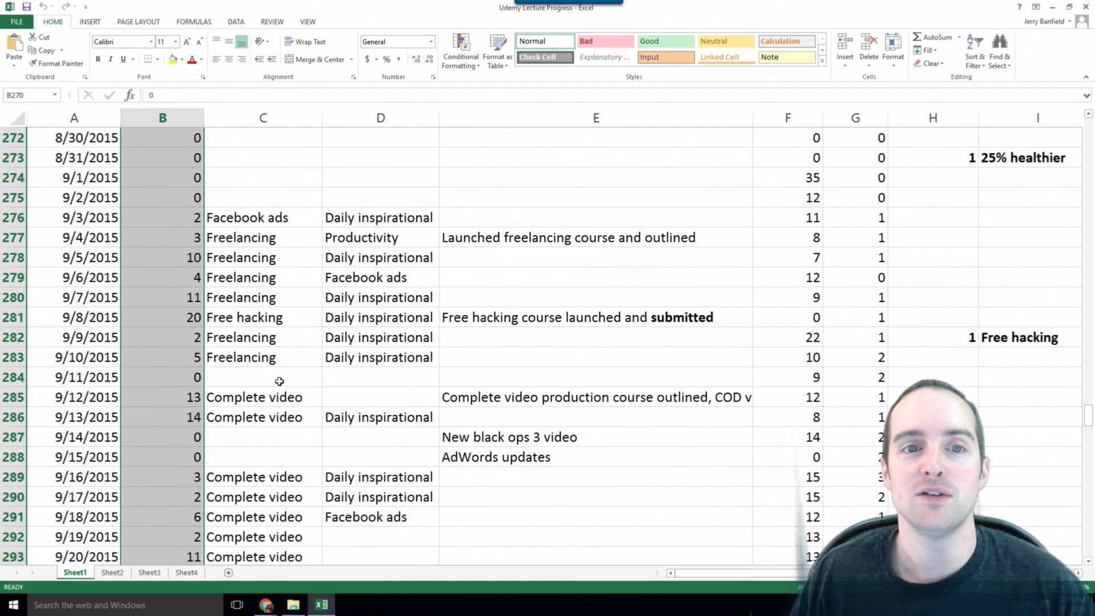
scroll(270, 199, down, 5)
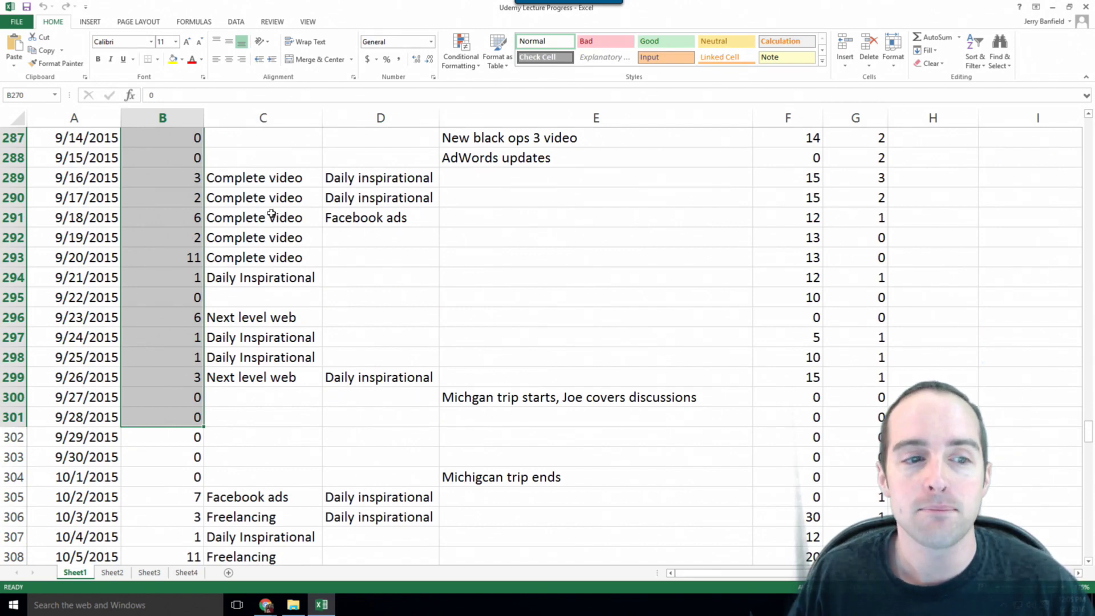
scroll(269, 228, down, 20)
scroll(261, 244, down, 7)
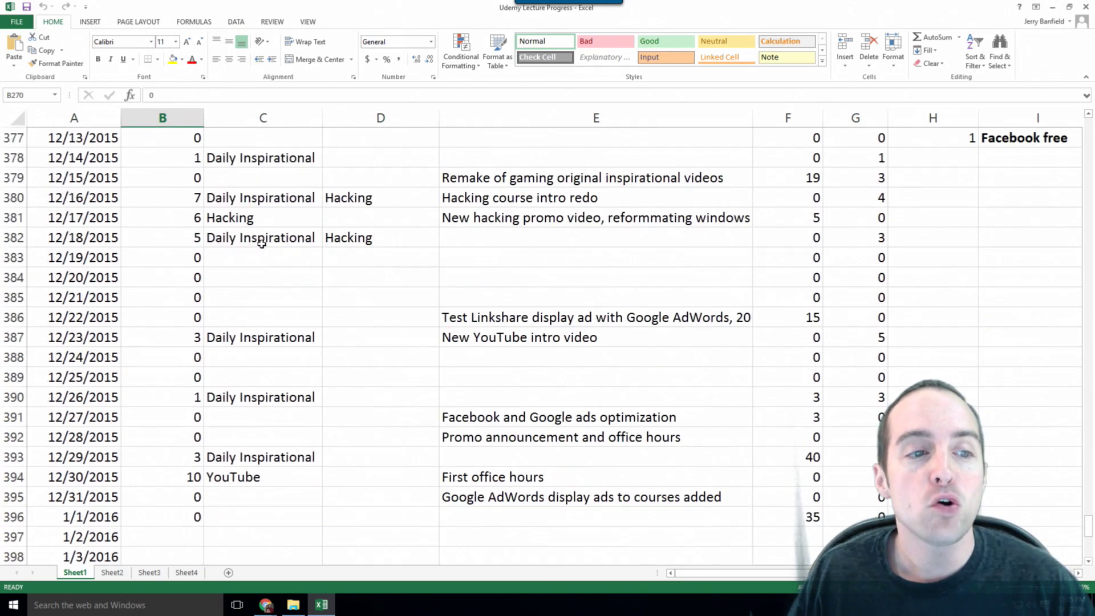
scroll(251, 237, up, 1)
drag(190, 197, 196, 256)
click(185, 296)
scroll(184, 296, down, 2)
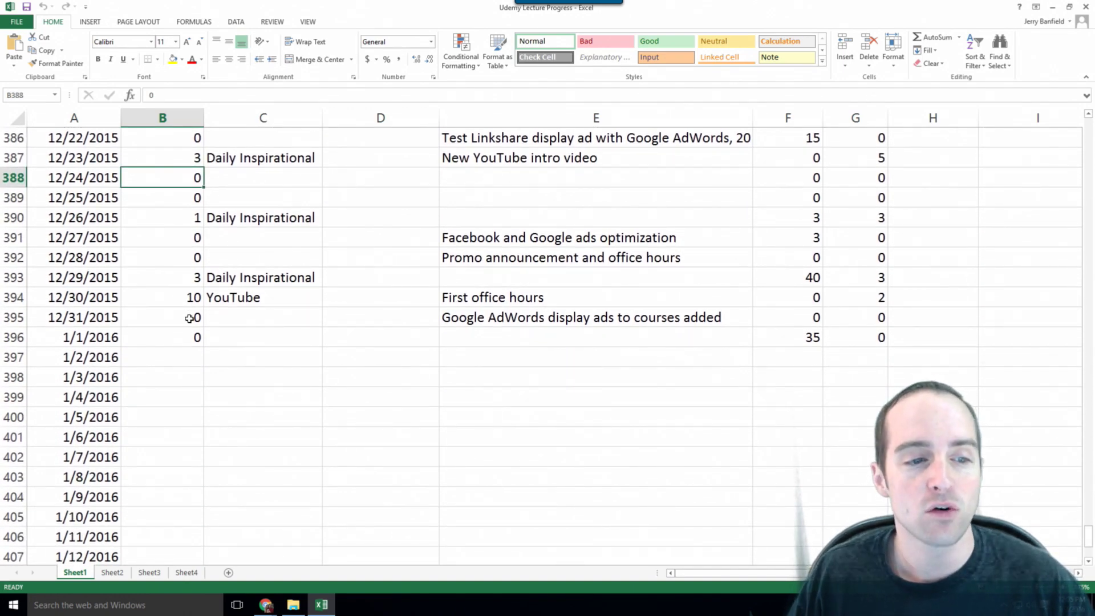
drag(189, 318, 196, 337)
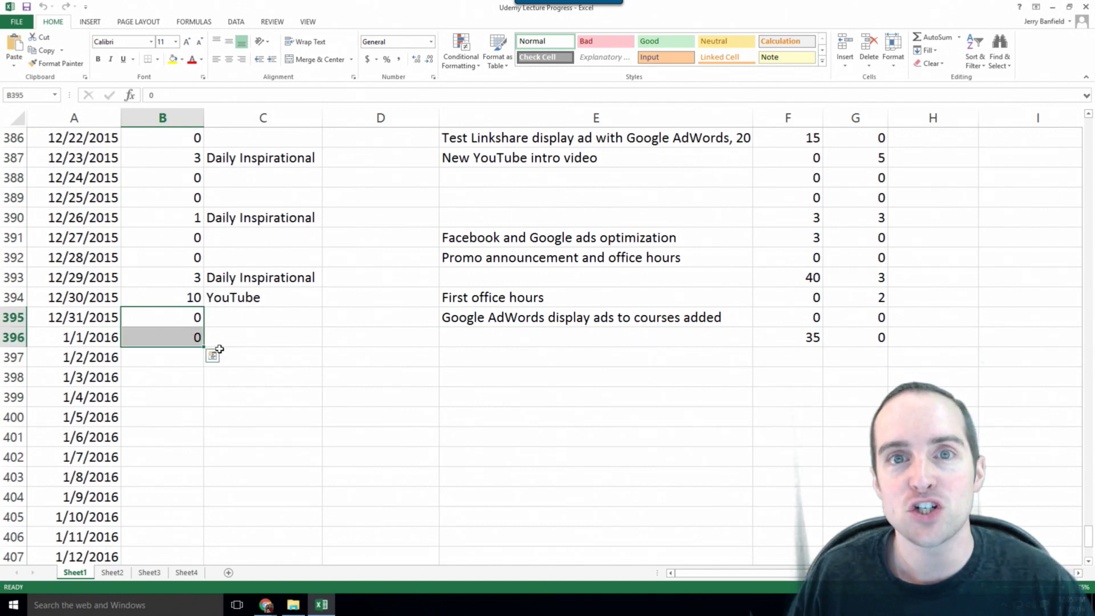
click(183, 355)
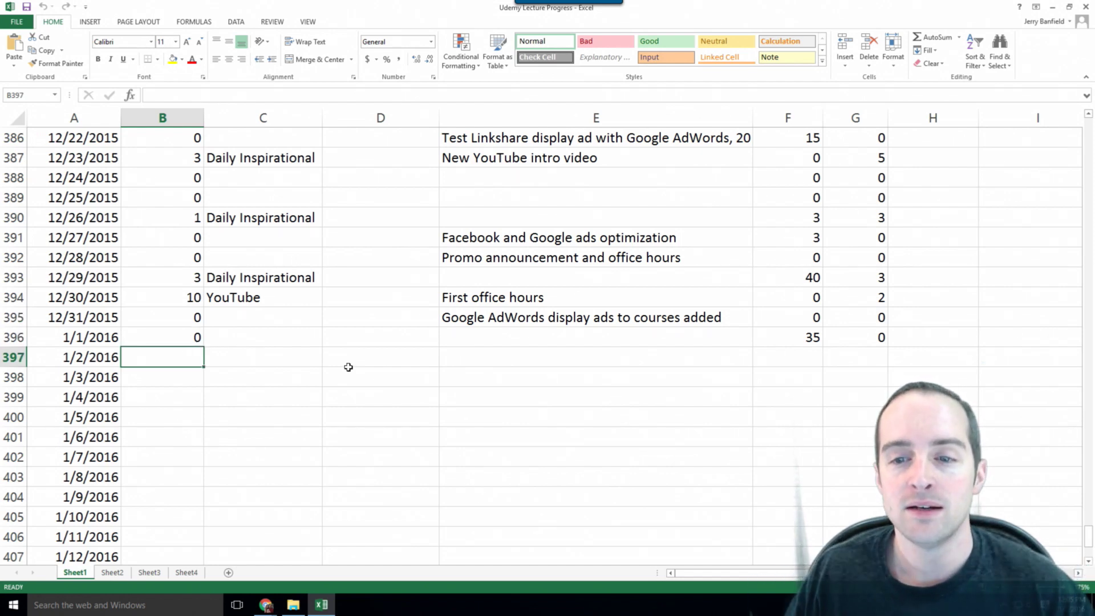
click(791, 340)
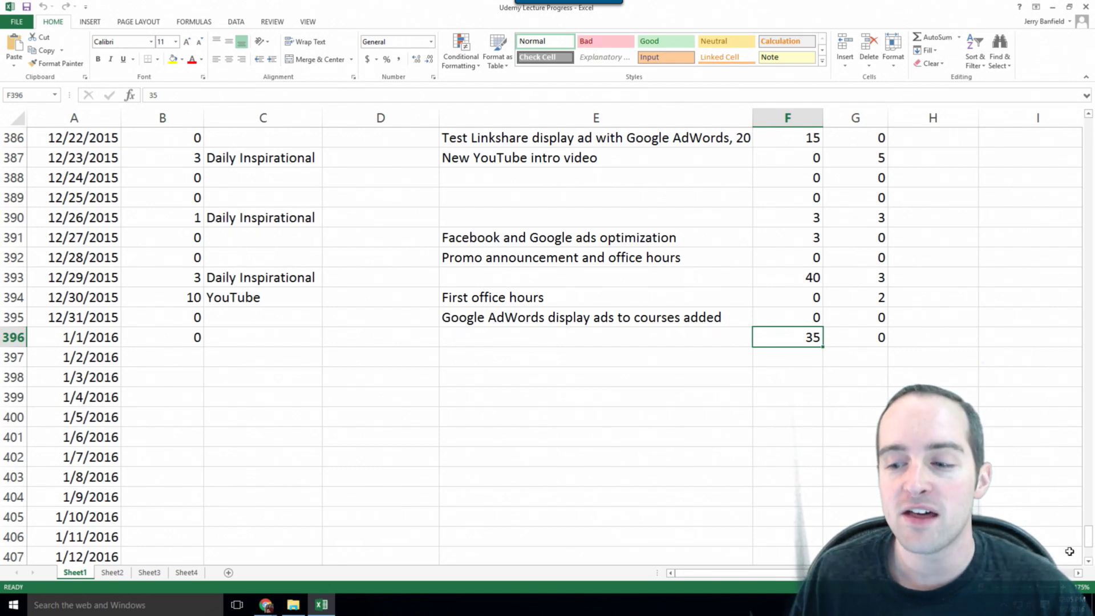
drag(1089, 548, 1088, 122)
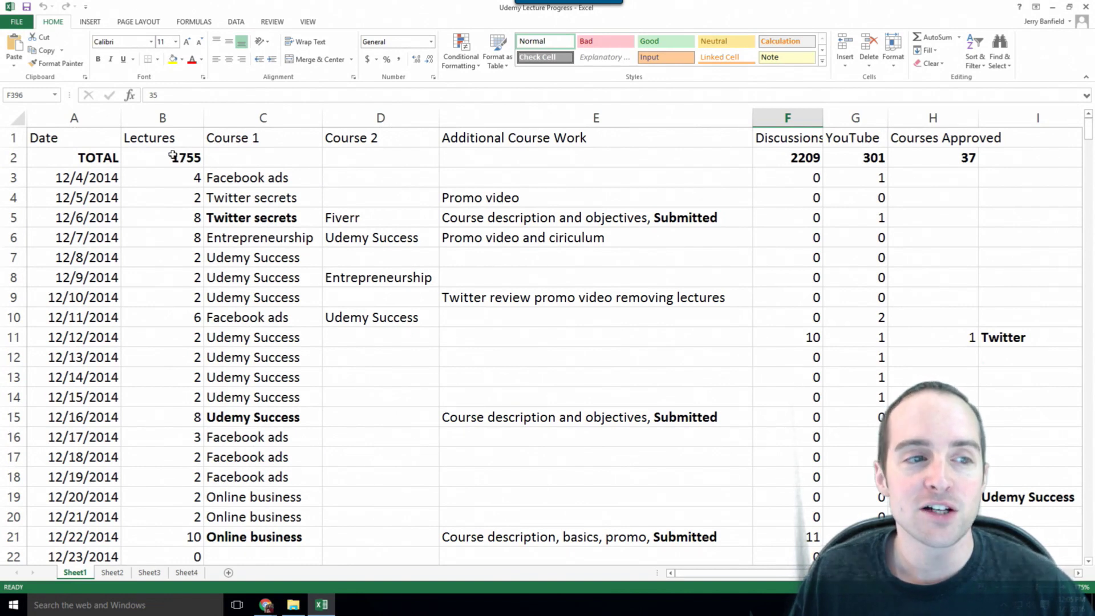
drag(153, 156, 779, 140)
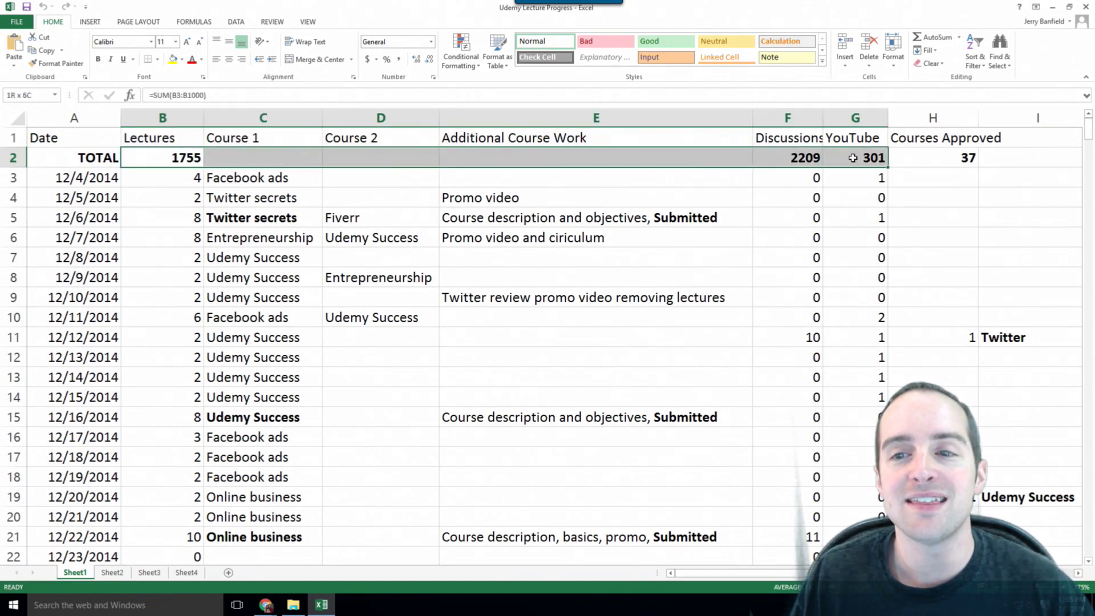
click(181, 160)
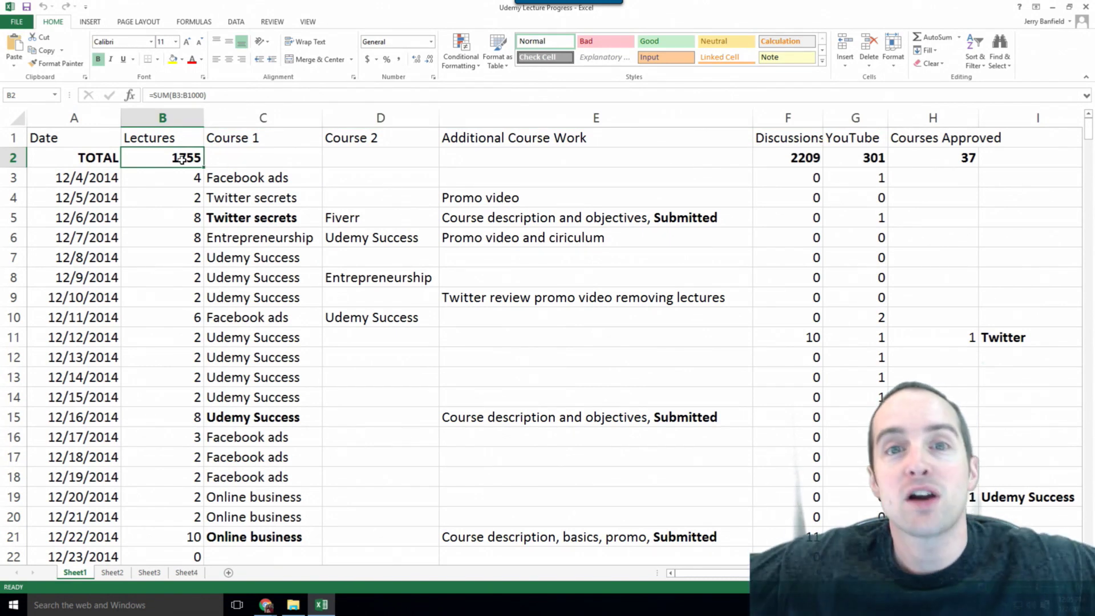